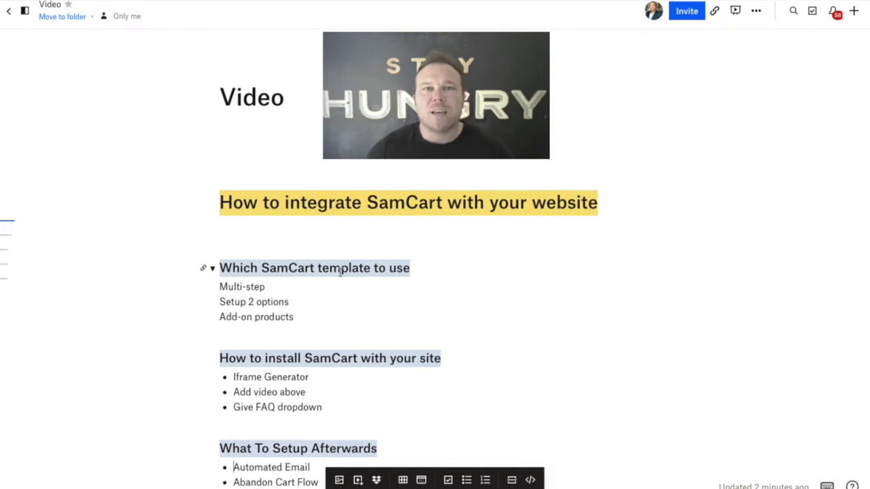
# Scroll through the SamCart integration outline in Dropbox Paper.
pyautogui.scroll(-3, 336, 265)
pyautogui.scroll(3, 333, 262)
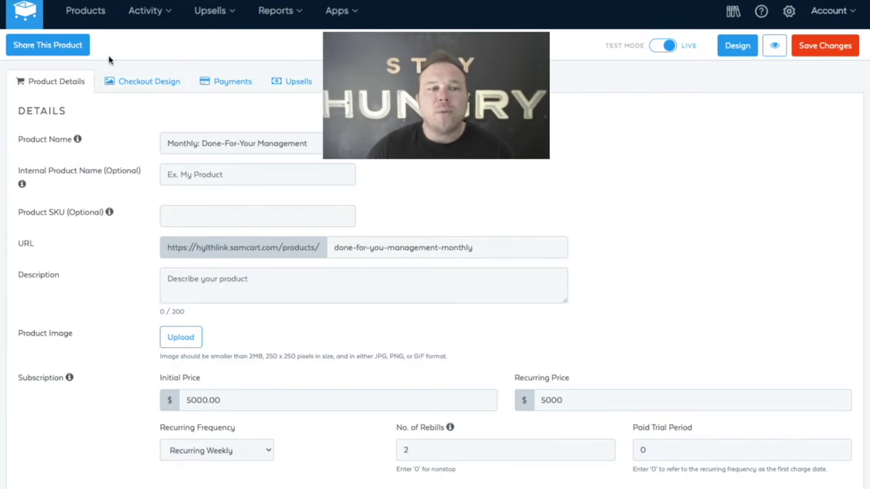
# Check the Checkout Design tab showing the active Multi-Step template, then scroll down the page.
pyautogui.click(142, 83)
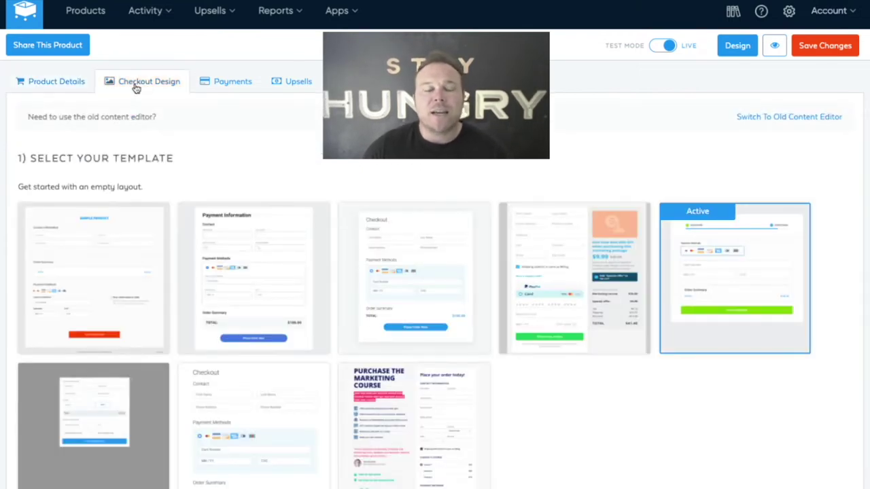
pyautogui.moveTo(695, 297)
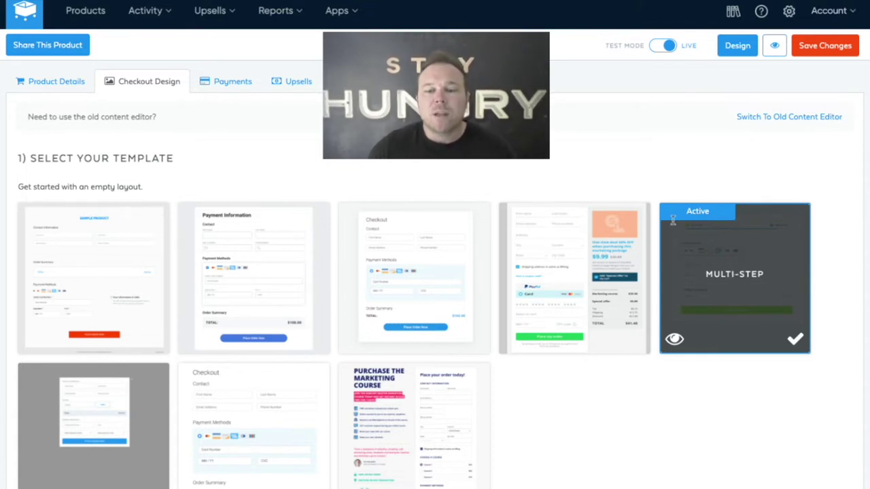
pyautogui.scroll(-5, 649, 347)
pyautogui.scroll(-10, 648, 347)
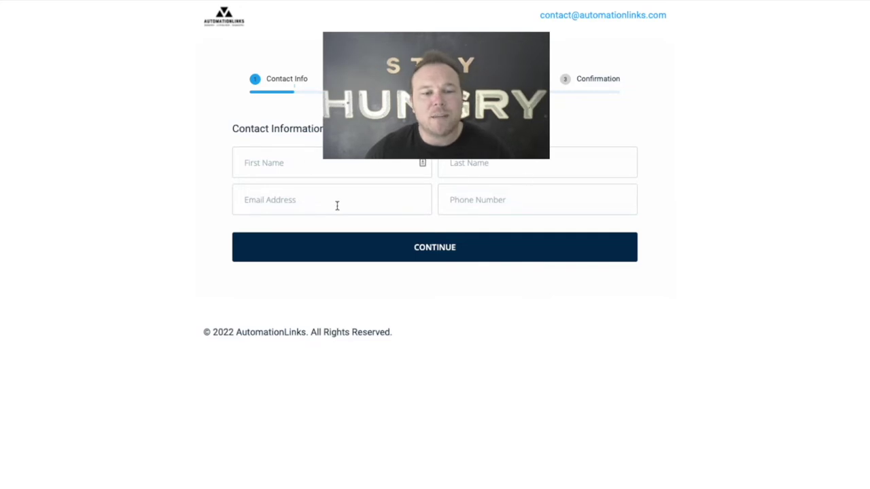
# Autofill the test contact details and billing address, advancing the checkout to Payment Options.
pyautogui.click(318, 167)
pyautogui.click(301, 214)
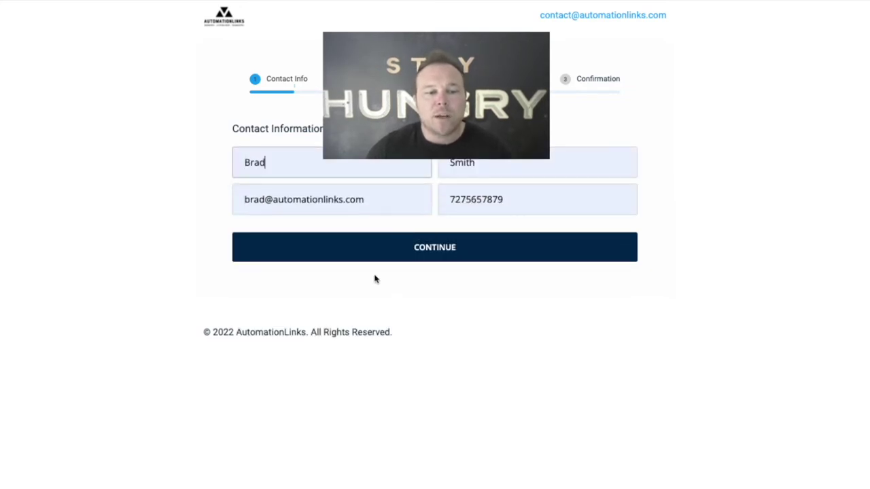
pyautogui.click(371, 257)
pyautogui.click(291, 169)
pyautogui.click(292, 196)
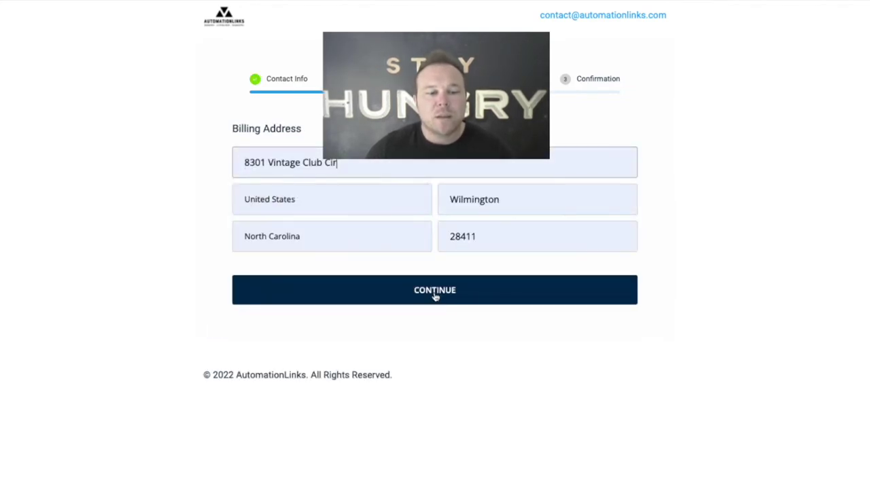
pyautogui.click(430, 297)
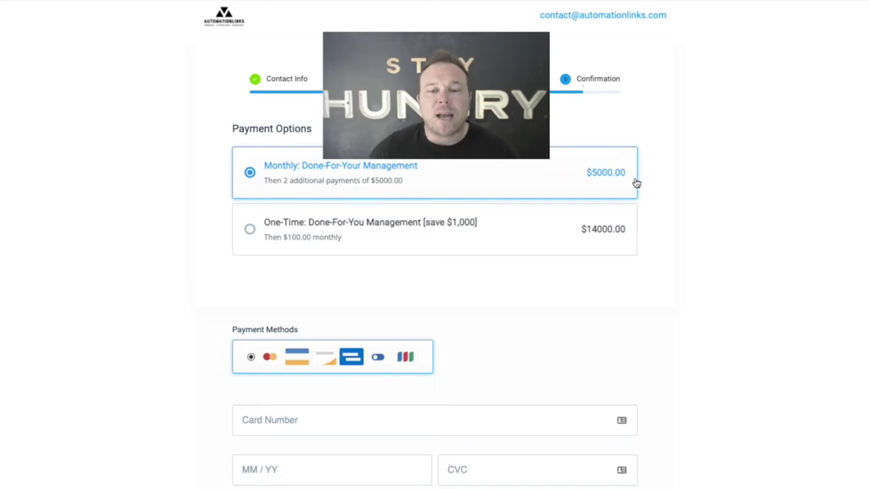
# Try the One-Time payment option, switch back to Monthly, and review the product's Upsells tab.
pyautogui.scroll(-5, 578, 244)
pyautogui.scroll(5, 578, 242)
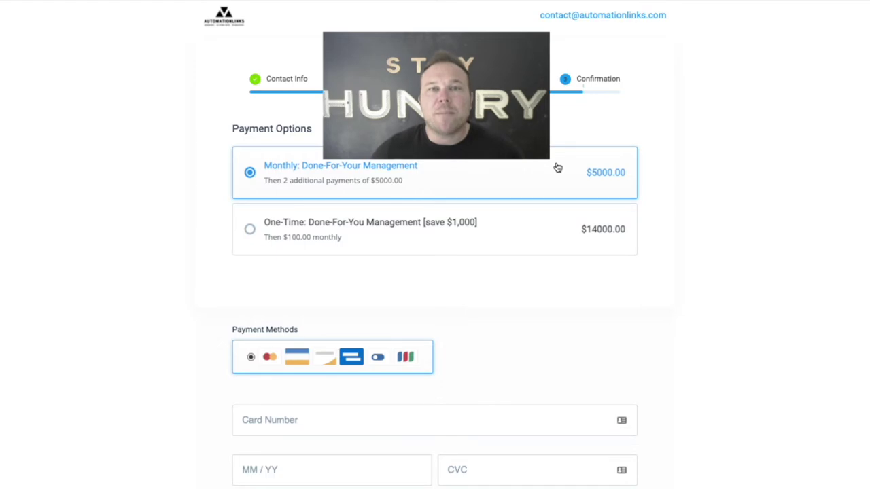
pyautogui.click(406, 225)
pyautogui.click(402, 170)
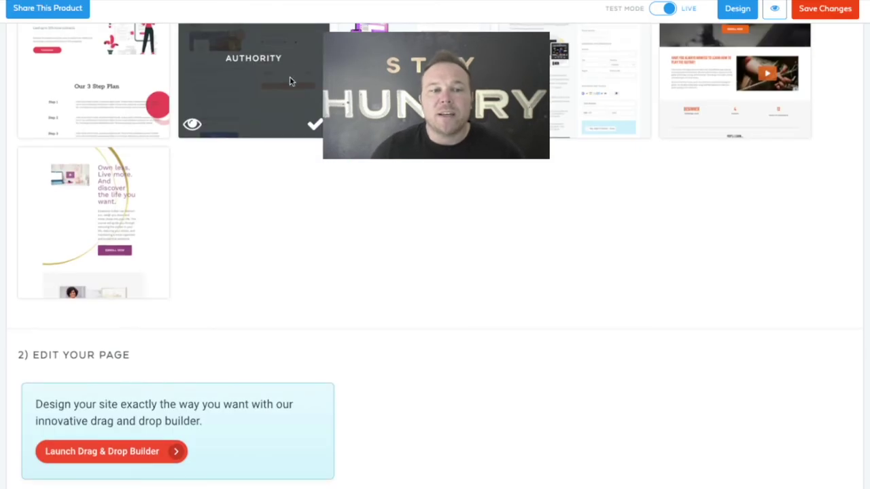
pyautogui.scroll(5, 290, 82)
pyautogui.click(294, 83)
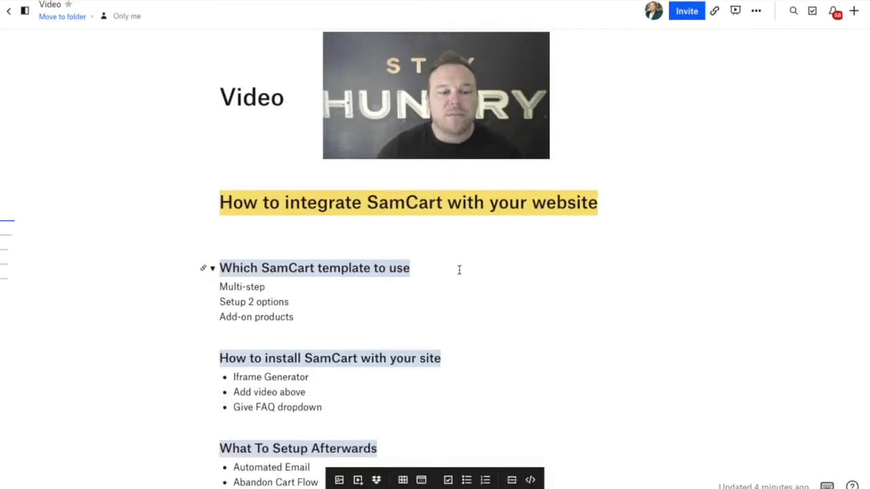
# Scroll through the rest of the integration outline in Dropbox Paper.
pyautogui.scroll(-1, 400, 304)
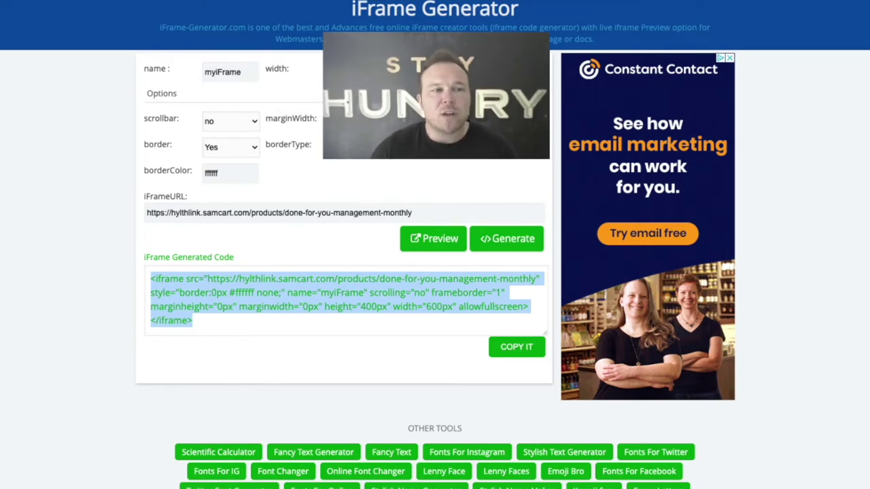
# Generate iframe code from the pasted SamCart product link and select the code.
pyautogui.press('F5')
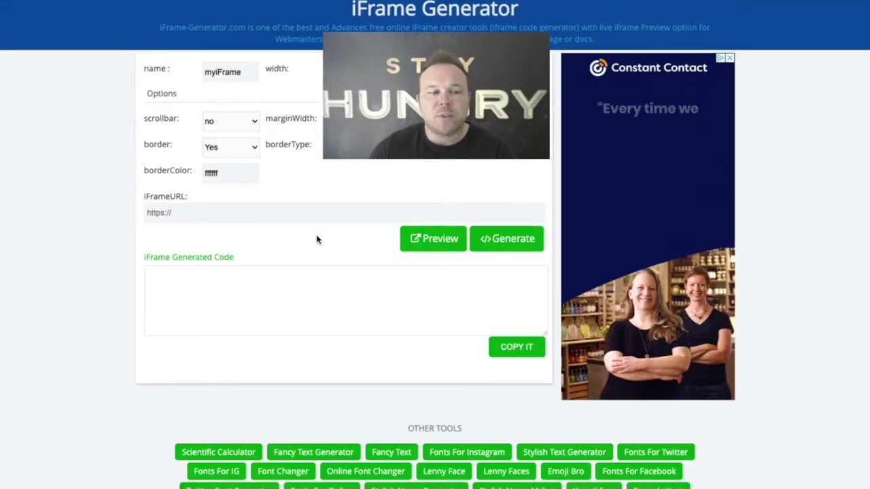
pyautogui.click(194, 213)
pyautogui.write('https://hylthlink.samcart.com/products/done-for-you-management-monthly')
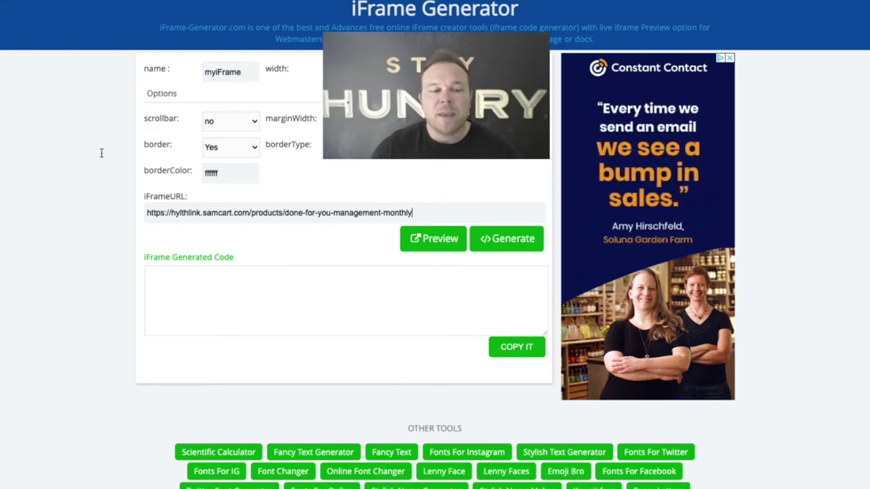
pyautogui.click(501, 245)
pyautogui.click(173, 290)
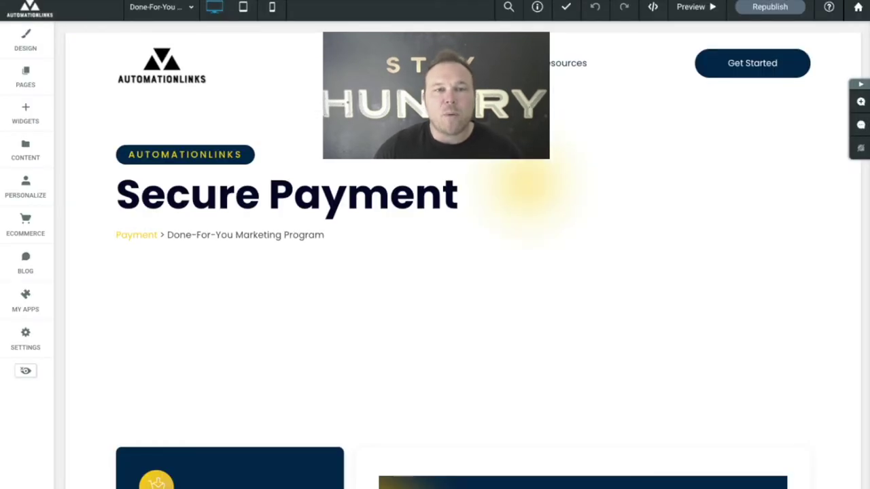
# Drag an HTML widget from the Widgets panel into the empty row under the header.
pyautogui.scroll(-3, 563, 331)
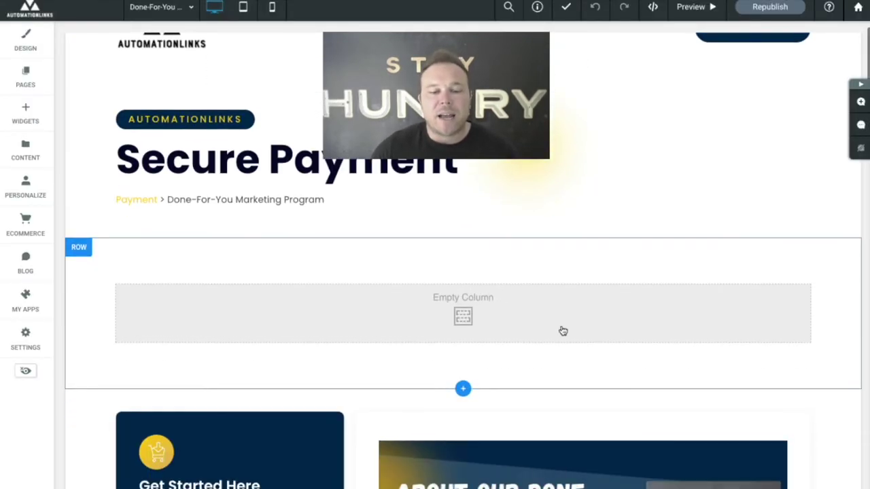
pyautogui.scroll(-8, 450, 212)
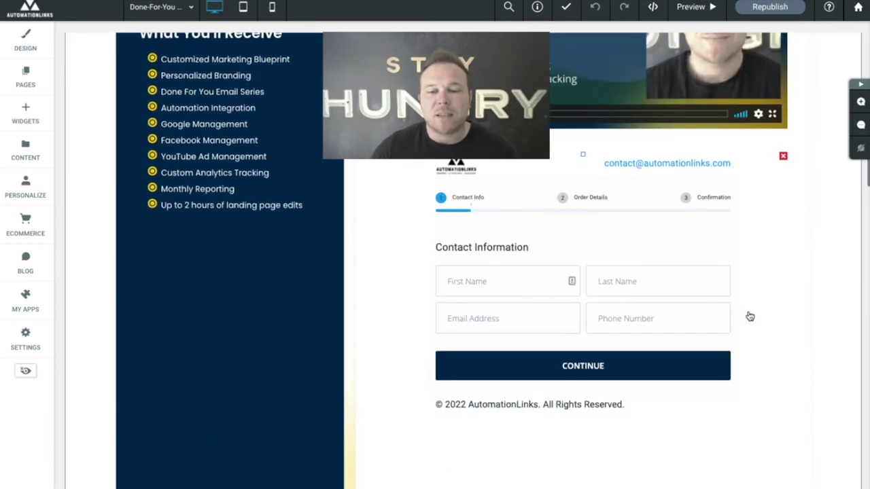
pyautogui.scroll(4, 591, 277)
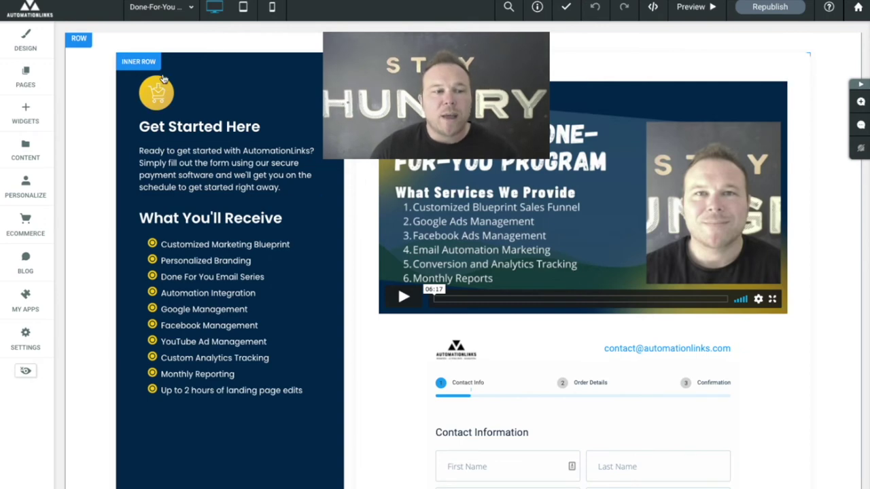
pyautogui.scroll(-1, 469, 306)
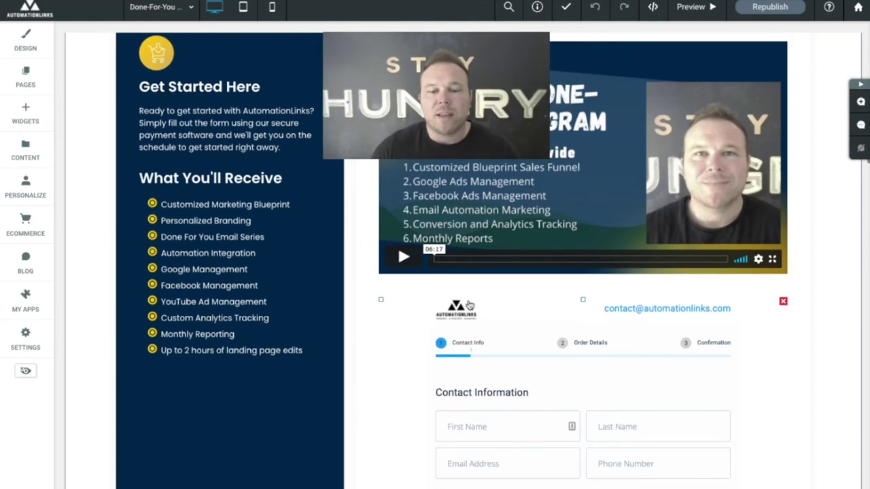
pyautogui.scroll(8, 612, 350)
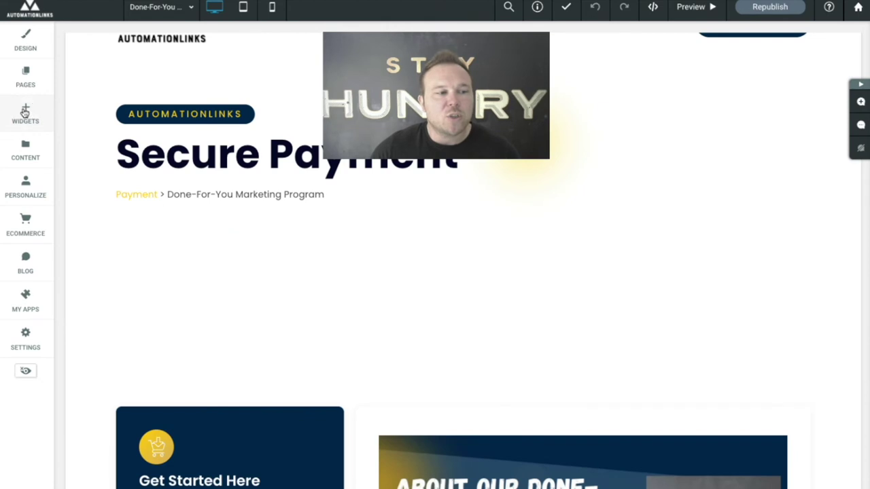
pyautogui.click(31, 111)
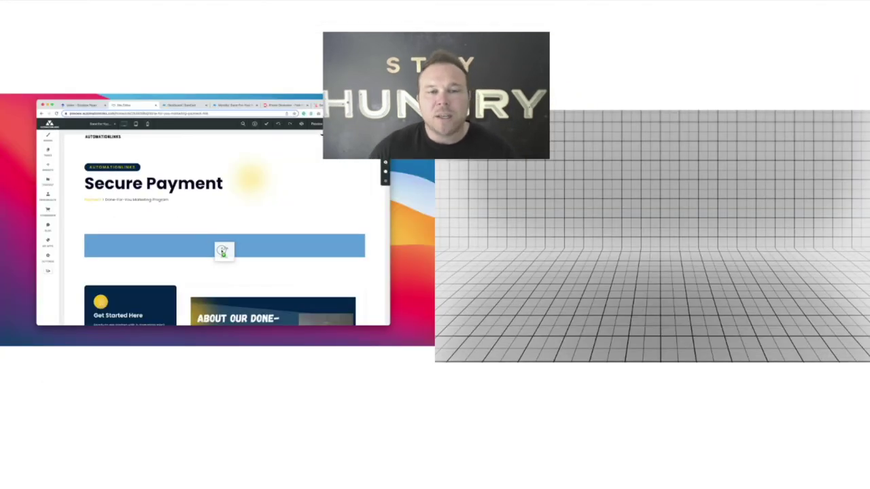
pyautogui.moveTo(222, 251); pyautogui.dragTo(223, 250)
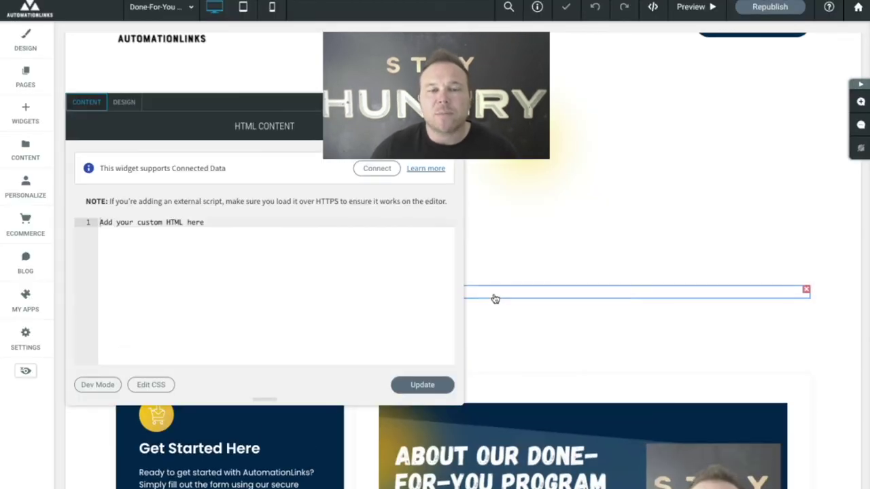
# Replace the HTML widget's placeholder with the pasted iframe code and narrow the embed box.
pyautogui.tripleClick(269, 231)
pyautogui.hotkey('ctrl', 'v')
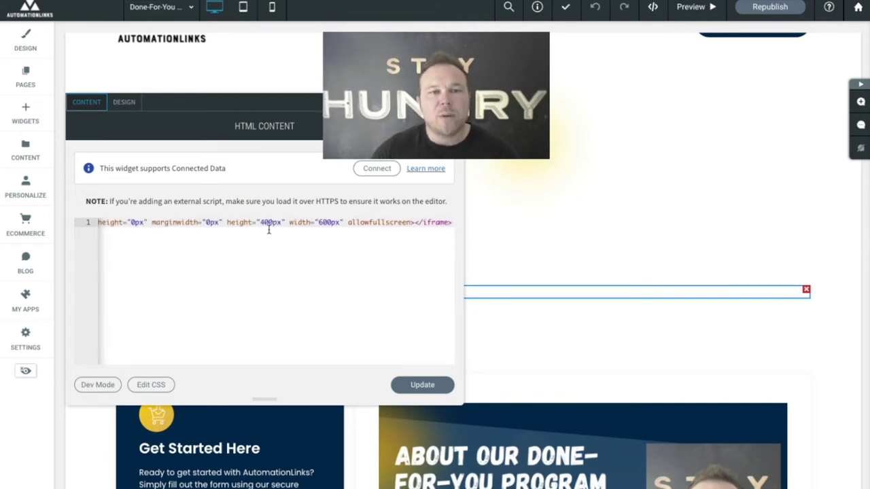
pyautogui.click(423, 386)
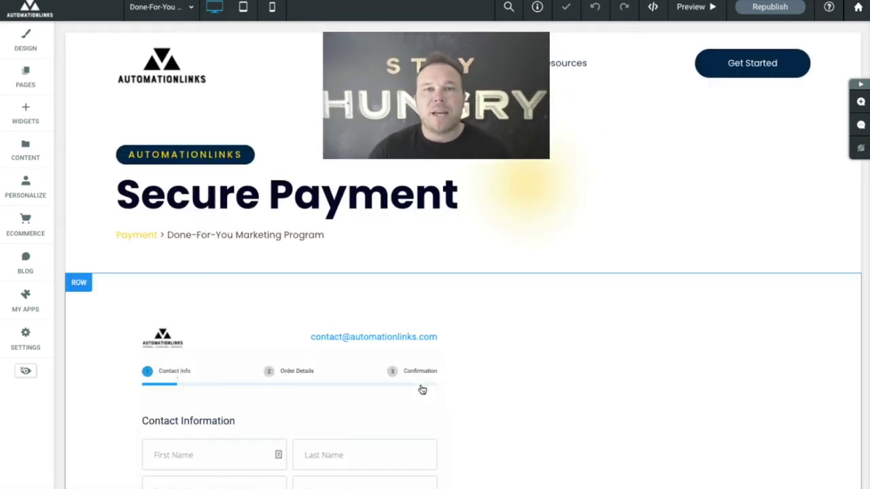
pyautogui.scroll(-2, 686, 187)
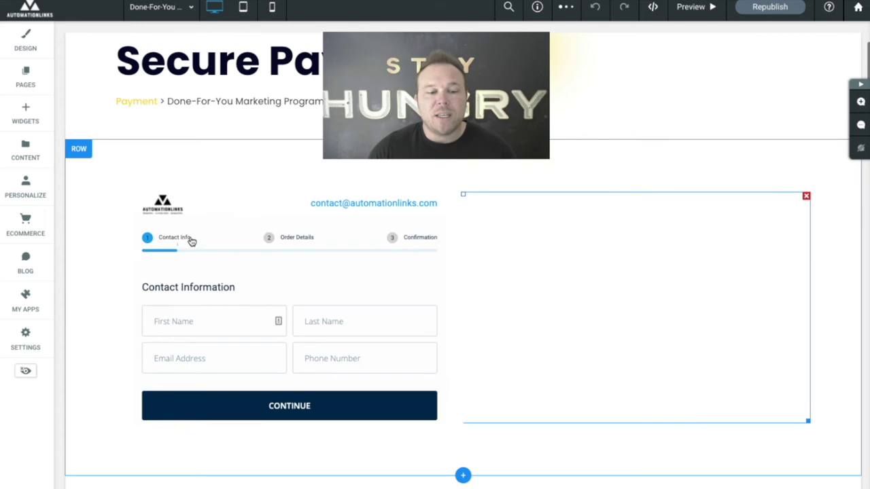
pyautogui.moveTo(807, 421); pyautogui.dragTo(629, 431)
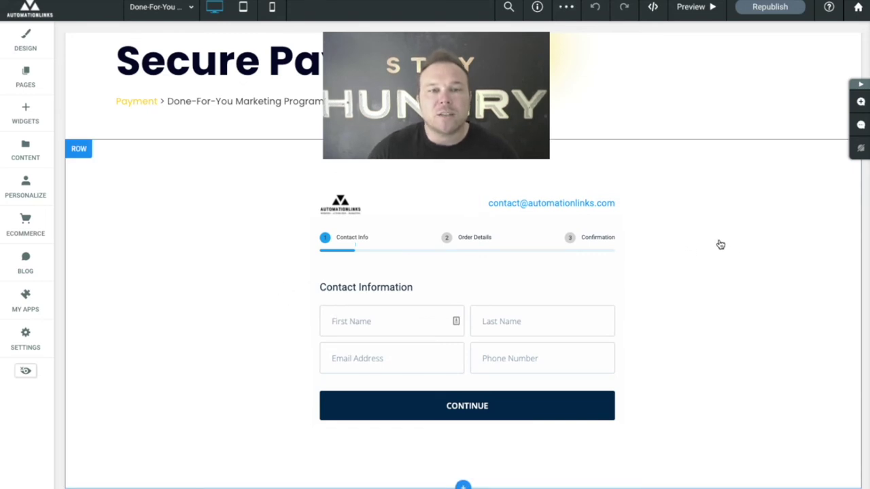
# Preview the page and autofill the embedded checkout's contact information, continuing to billing.
pyautogui.click(696, 9)
pyautogui.scroll(-3, 661, 229)
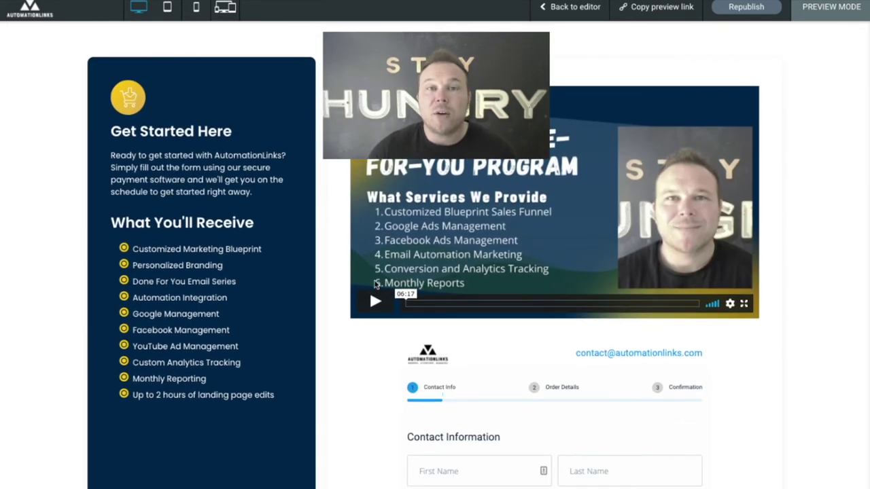
pyautogui.scroll(-3, 384, 296)
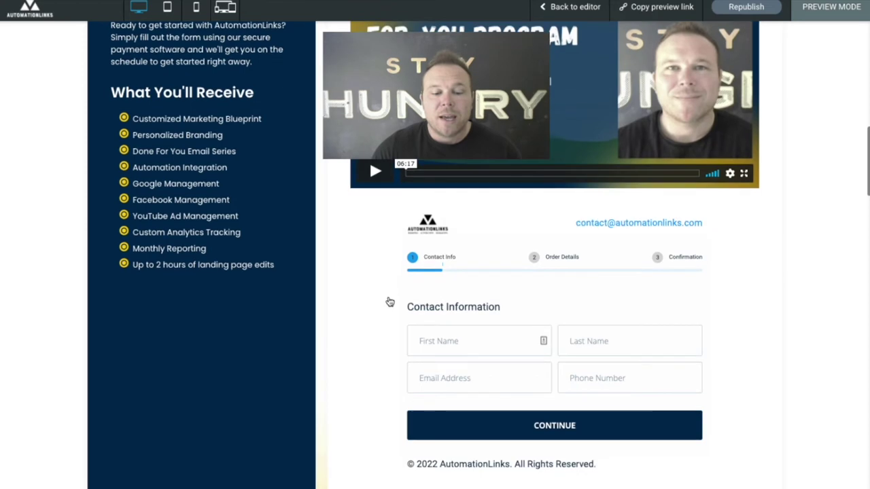
pyautogui.click(463, 259)
pyautogui.press('Down')
pyautogui.press('Return')
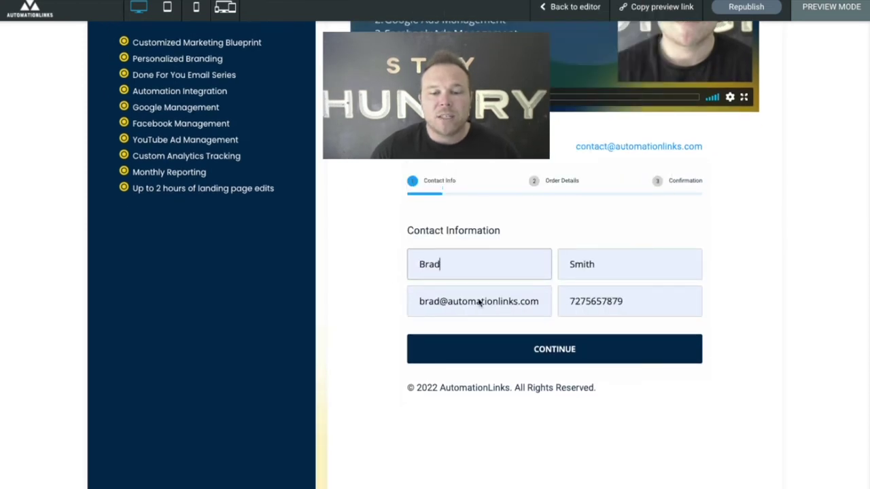
pyautogui.click(554, 349)
# Autofill the billing address and continue the test checkout to payment options.
pyautogui.click(474, 266)
pyautogui.click(553, 38)
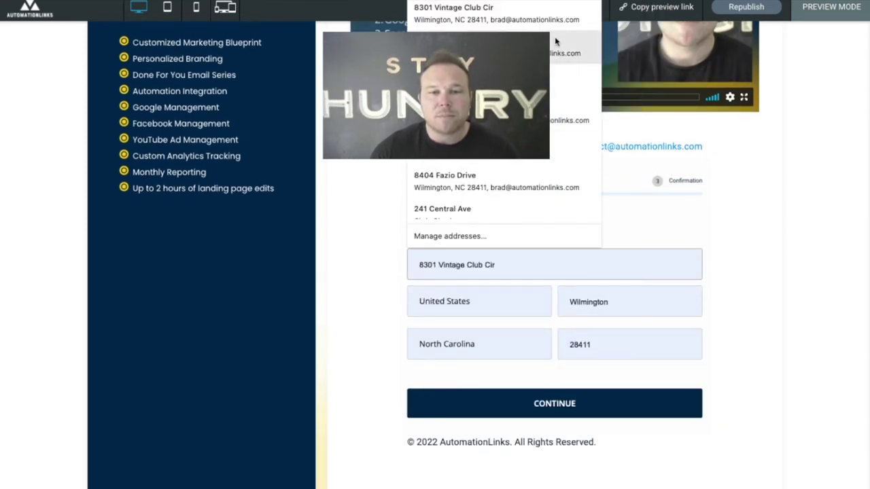
pyautogui.click(578, 406)
pyautogui.scroll(-6, 763, 382)
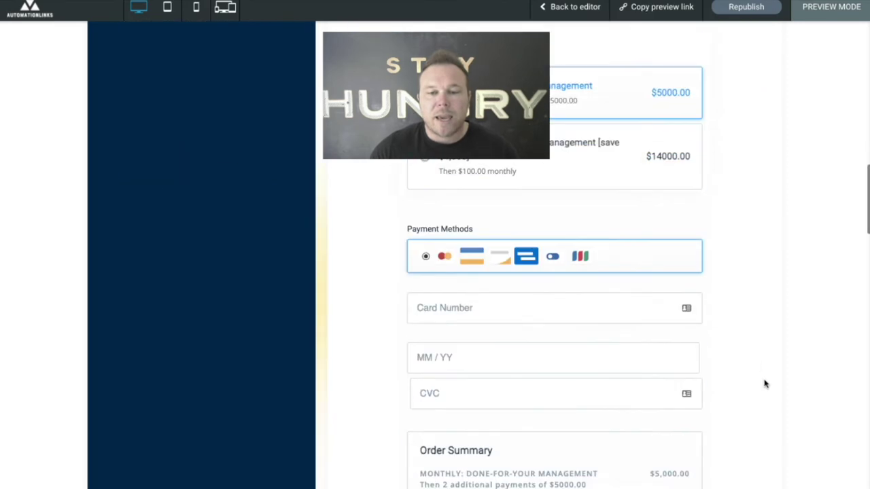
pyautogui.scroll(10, 765, 385)
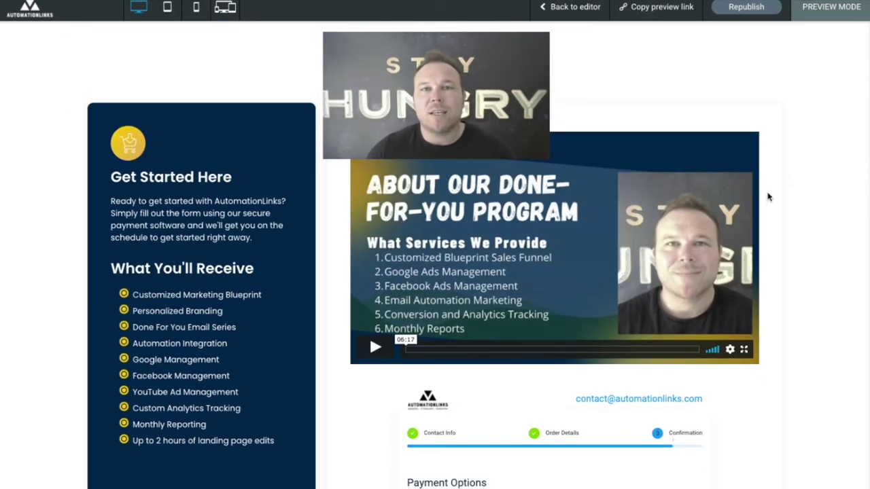
pyautogui.scroll(1, 761, 224)
pyautogui.scroll(3, 758, 235)
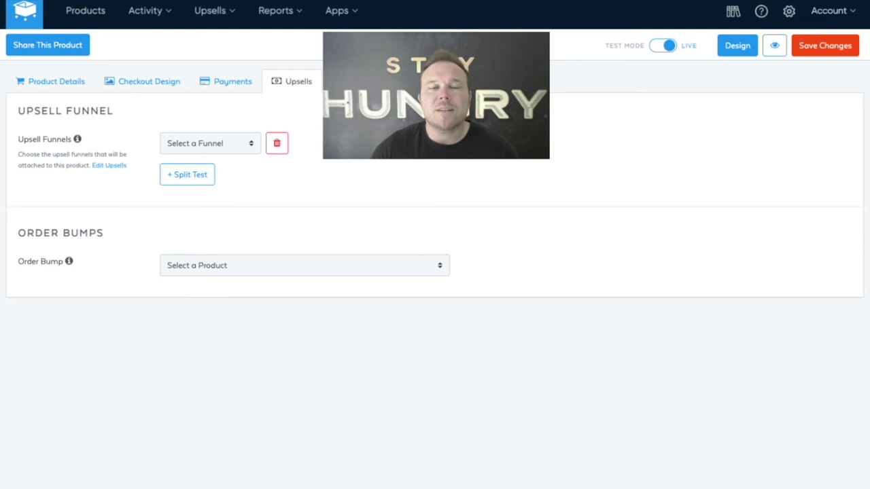
# Check the product's email integrations, then view the account's connected integrations.
pyautogui.click(350, 81)
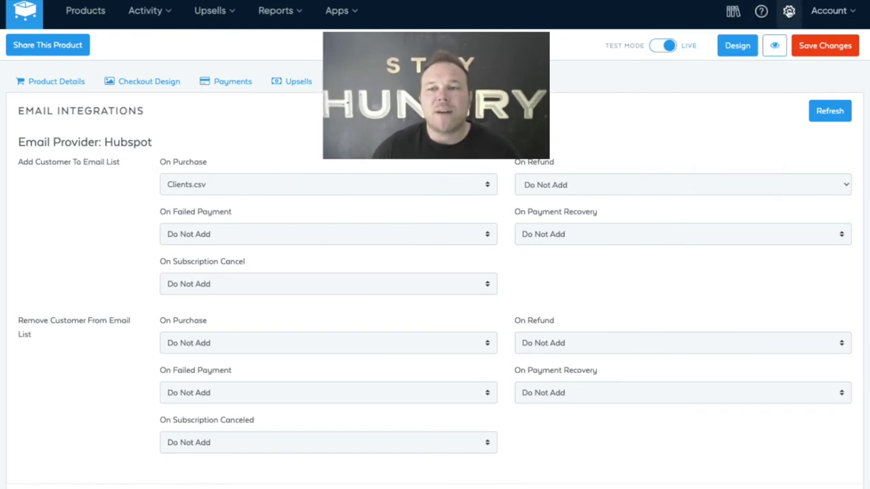
pyautogui.click(787, 11)
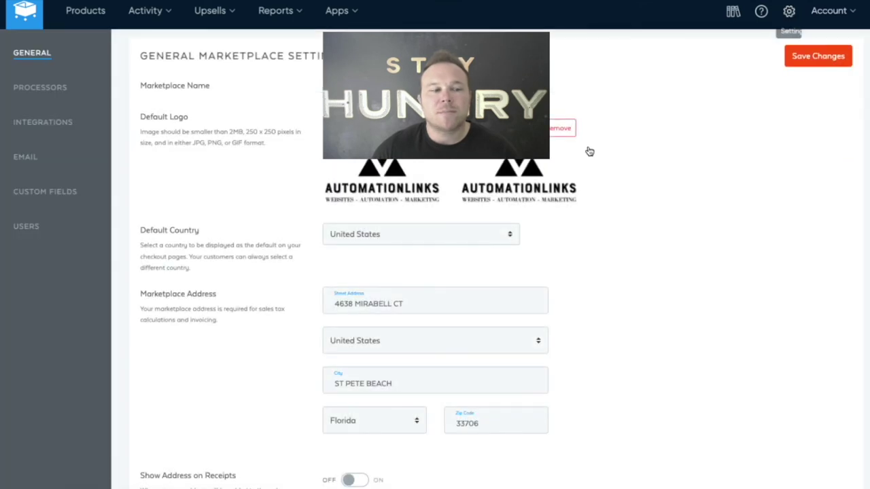
pyautogui.click(42, 122)
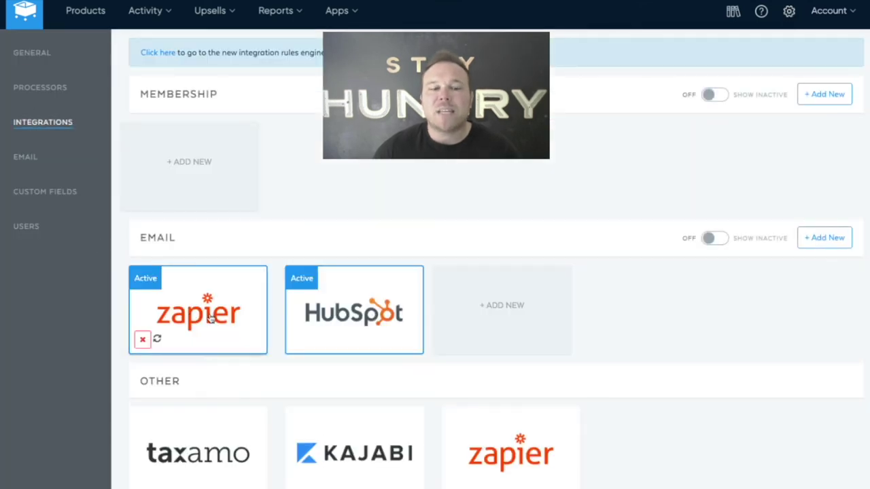
# Browse the new email integration provider list, cancel it, and return to the product's settings.
pyautogui.click(499, 305)
pyautogui.click(435, 66)
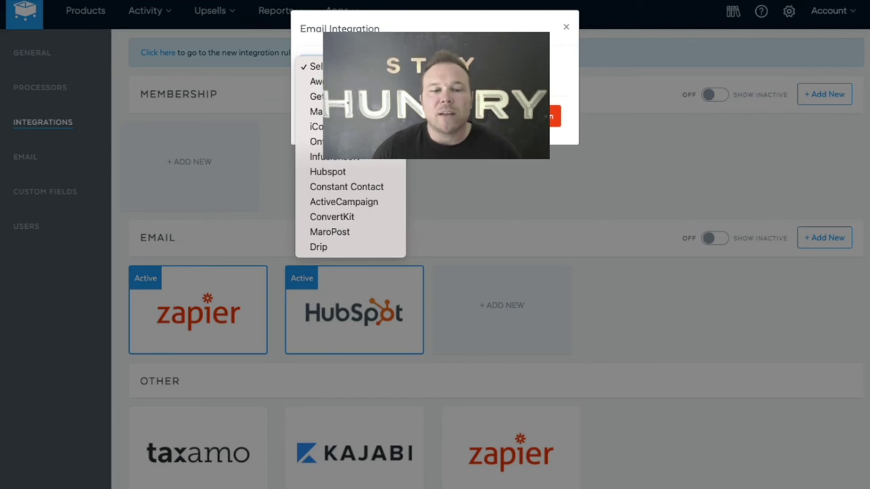
pyautogui.click(280, 281)
pyautogui.click(280, 281)
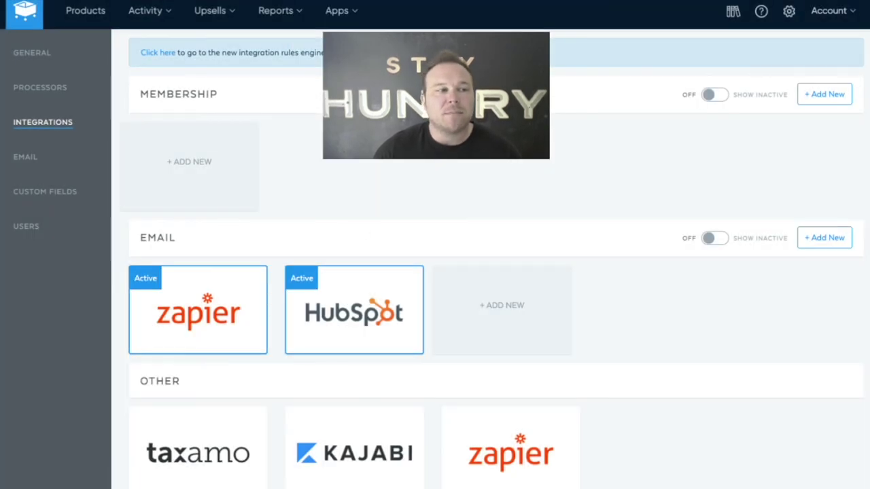
pyautogui.click(32, 52)
pyautogui.click(85, 11)
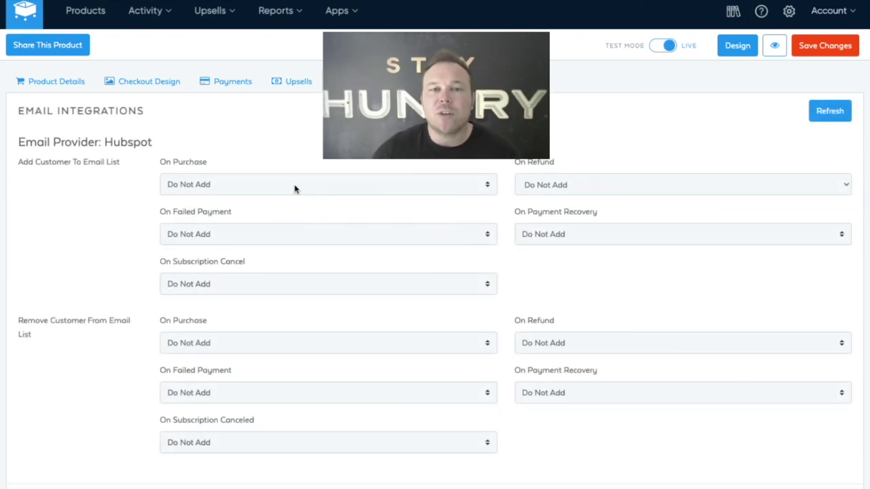
# Open SamCart's Prospects report from the Apps menu to see the three recent prospects.
pyautogui.moveTo(343, 14)
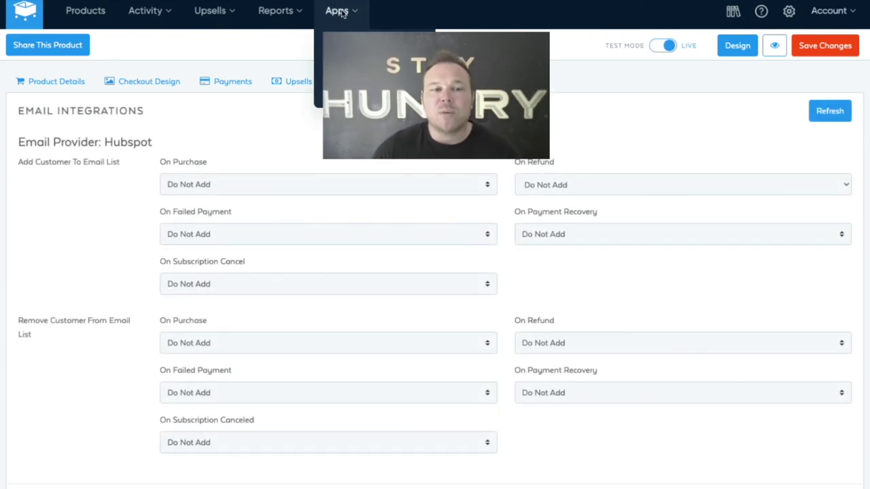
pyautogui.click(336, 95)
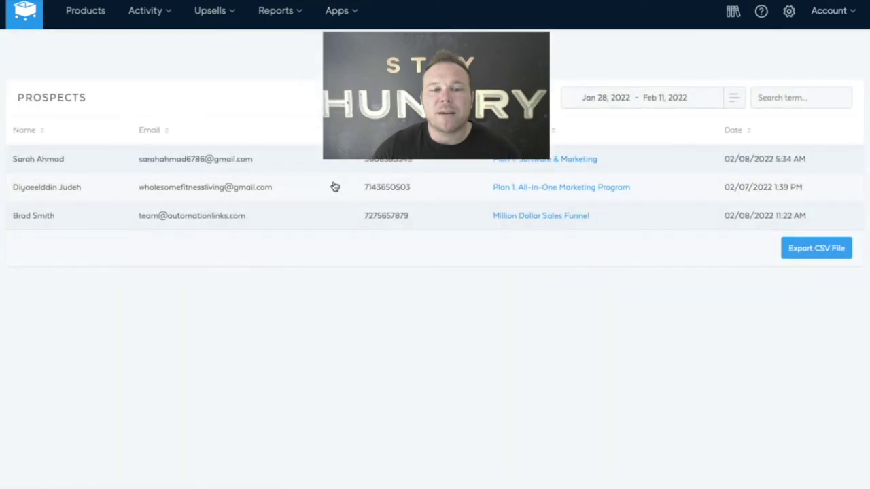